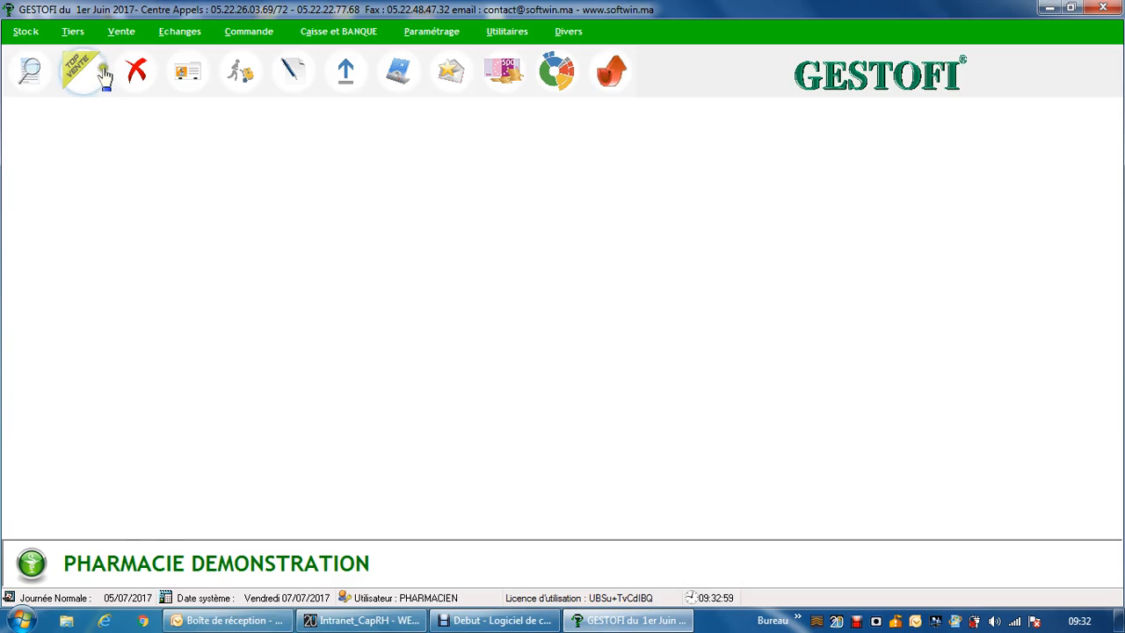
Start a counter sale and add FER U.C.B AMP BUV, FERPLEX 40 MG/15 ML/10 FLACONS and FERRUM METALLIC 5 CH TB by searching for FER.
click(91, 76)
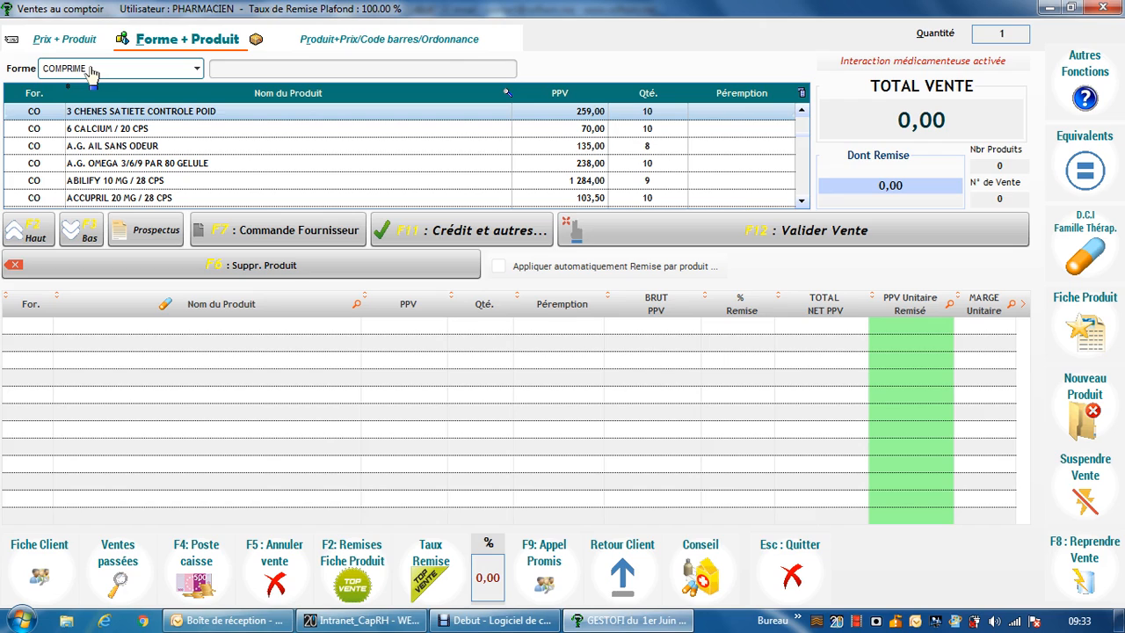
click(339, 45)
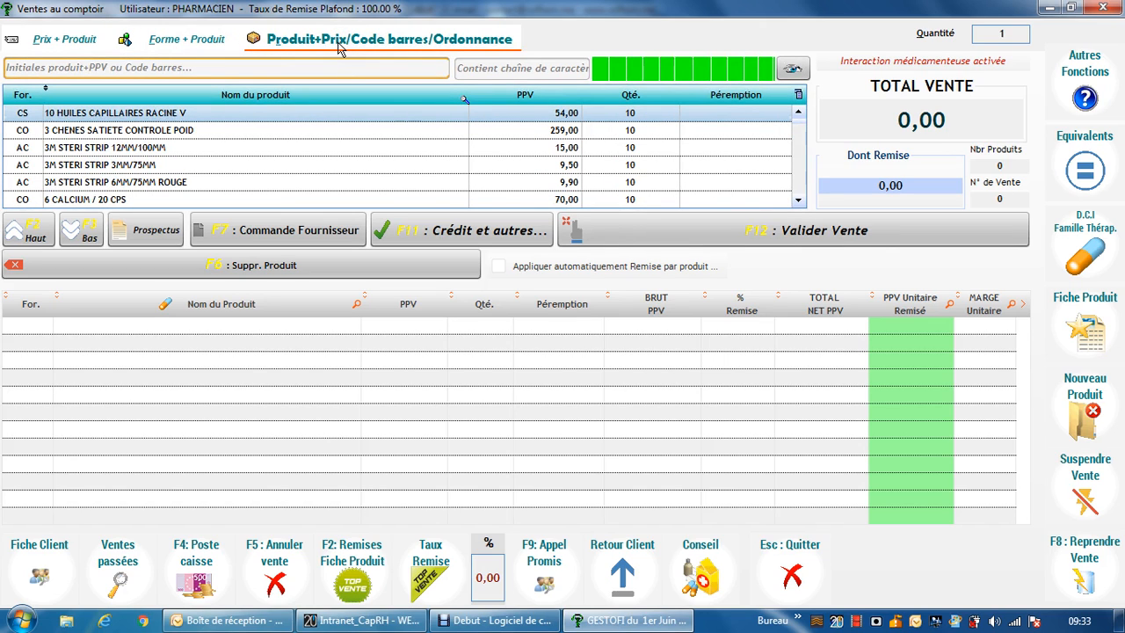
text(FER)
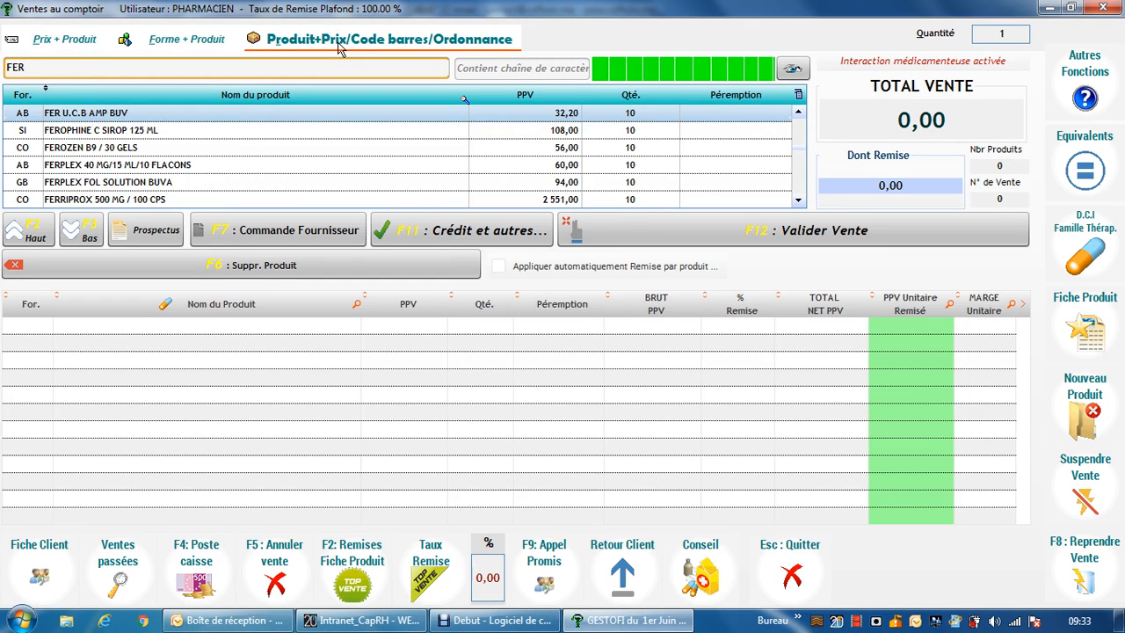
key(Return)
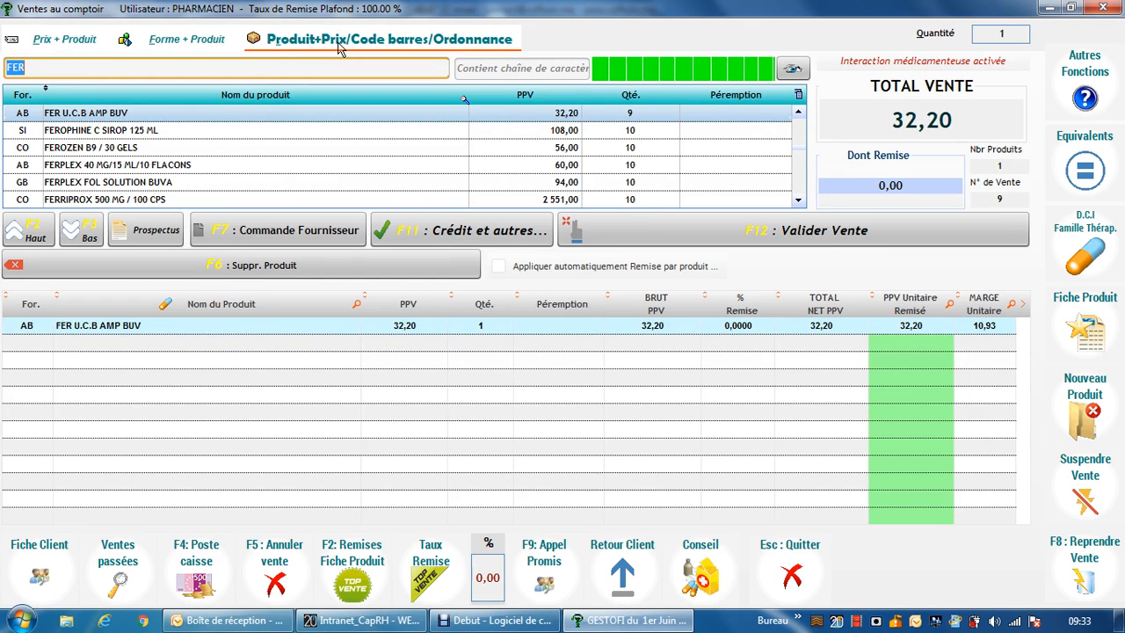
double_click(296, 167)
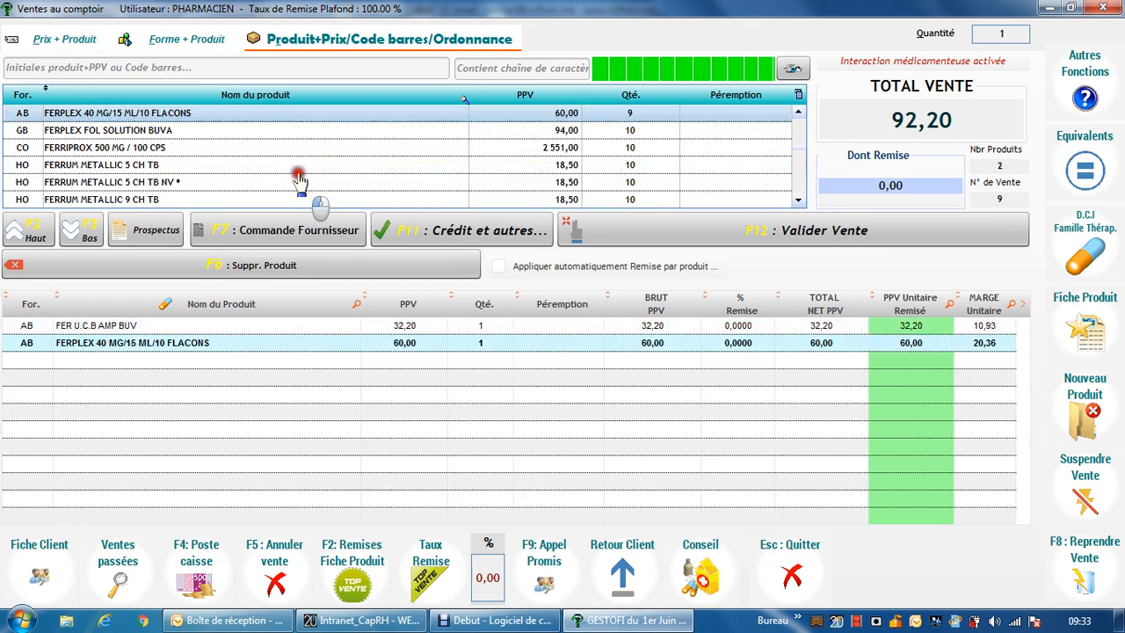
double_click(298, 180)
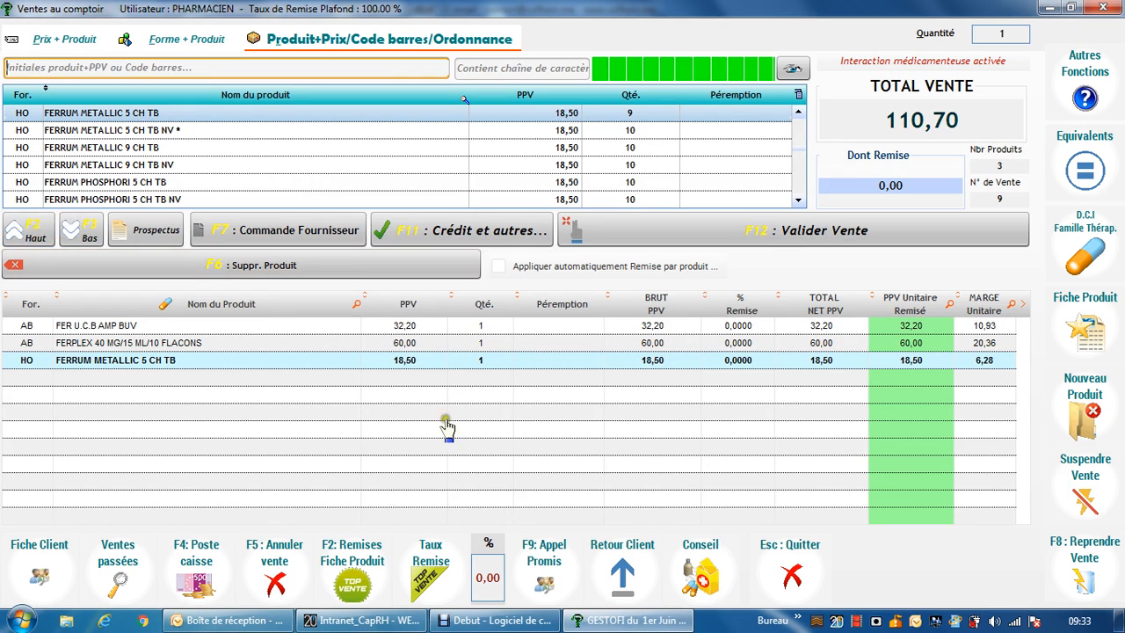
Set the quantity of the FER U.C.B AMP BUV sale line to 2.
click(484, 330)
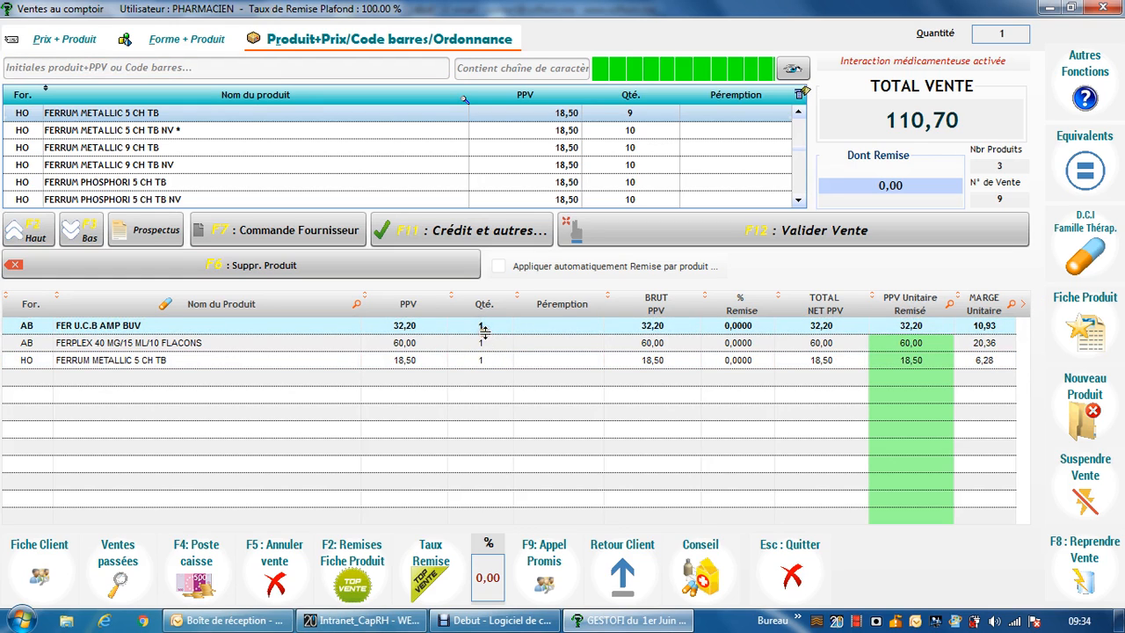
click(484, 331)
click(485, 329)
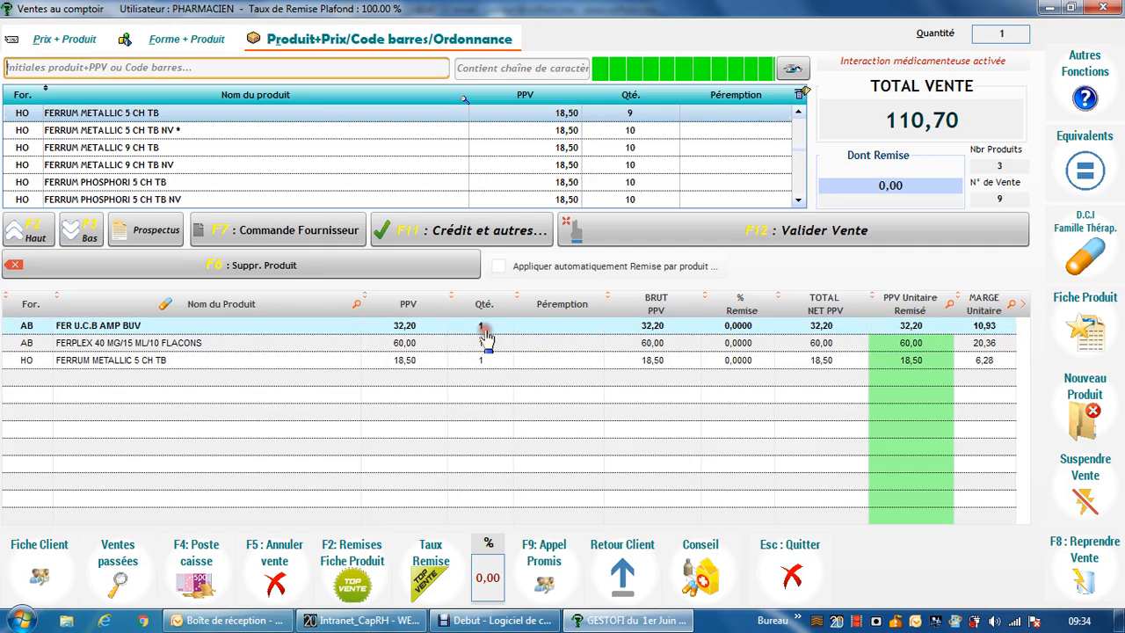
double_click(484, 326)
text(2)
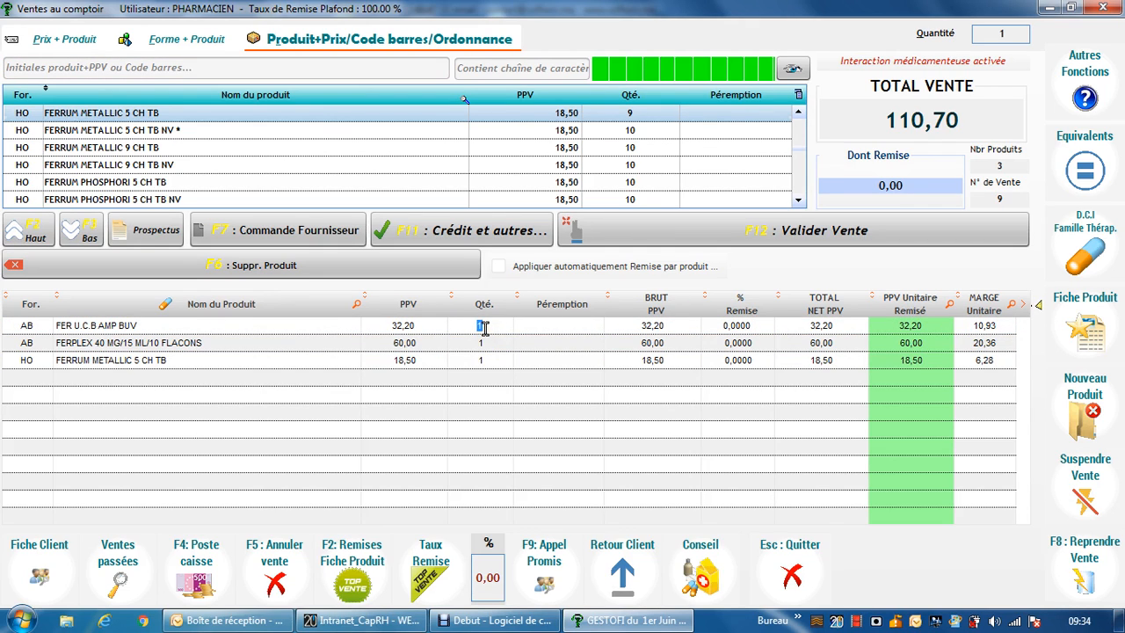
key(Return)
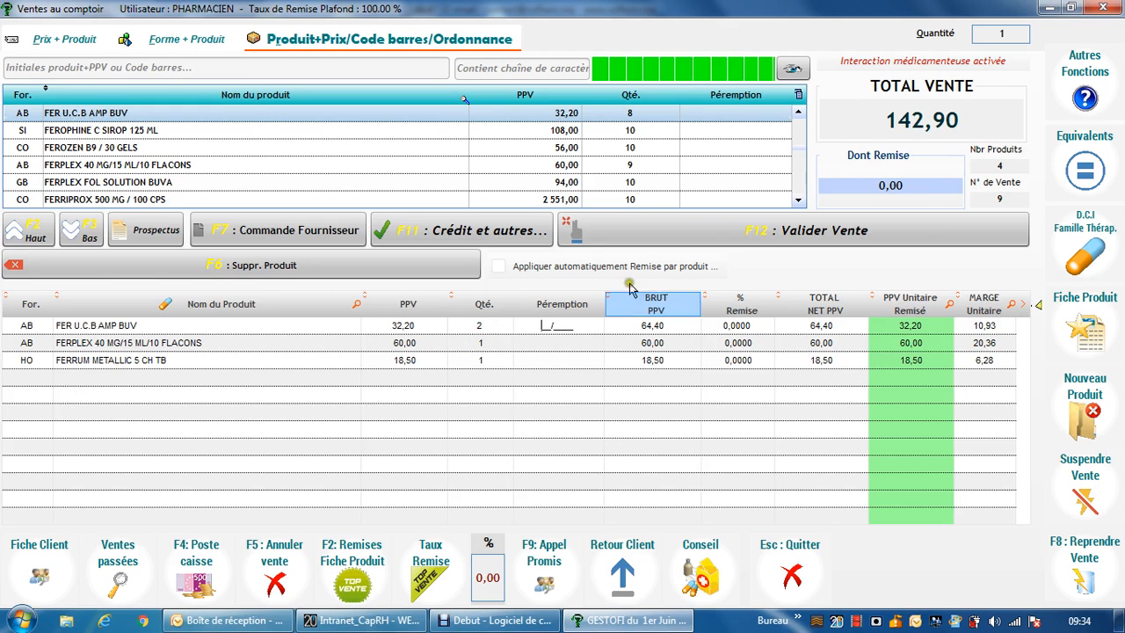
Return to the stock search, look up JOSACIN and add JOSACINE 1G / 10 CPS DISP to the sale.
click(489, 348)
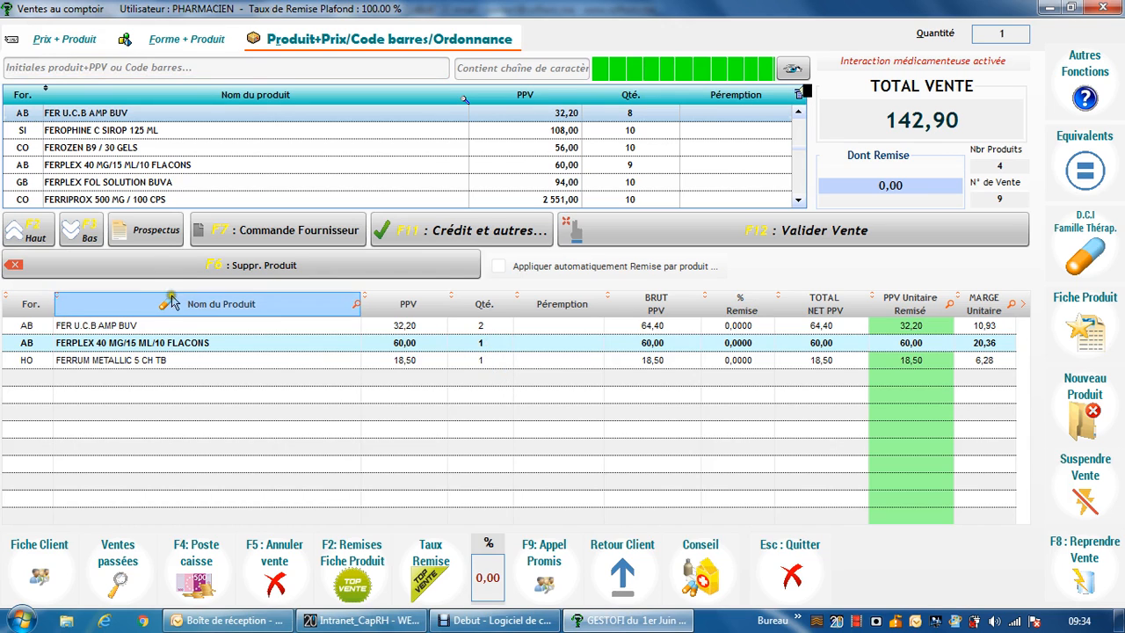
click(84, 239)
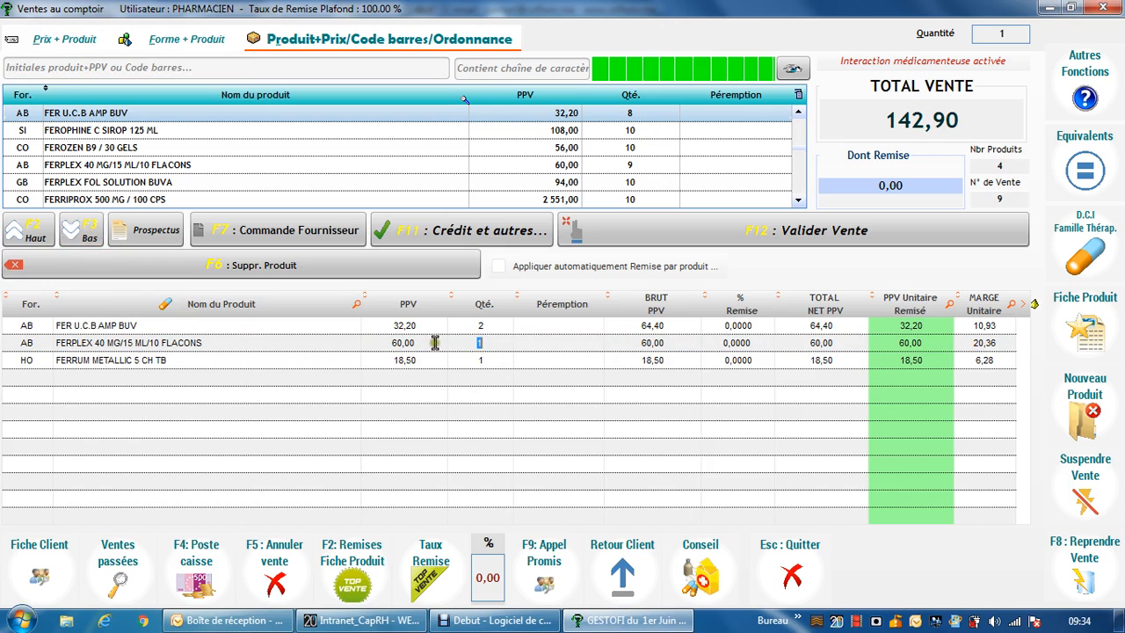
click(31, 235)
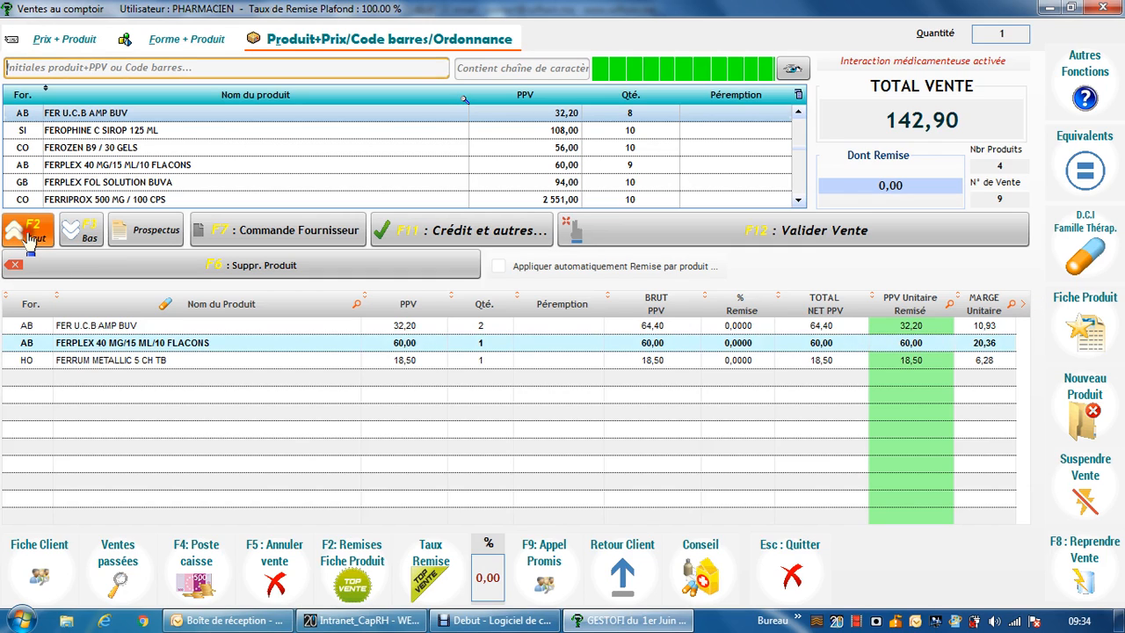
text(JO)
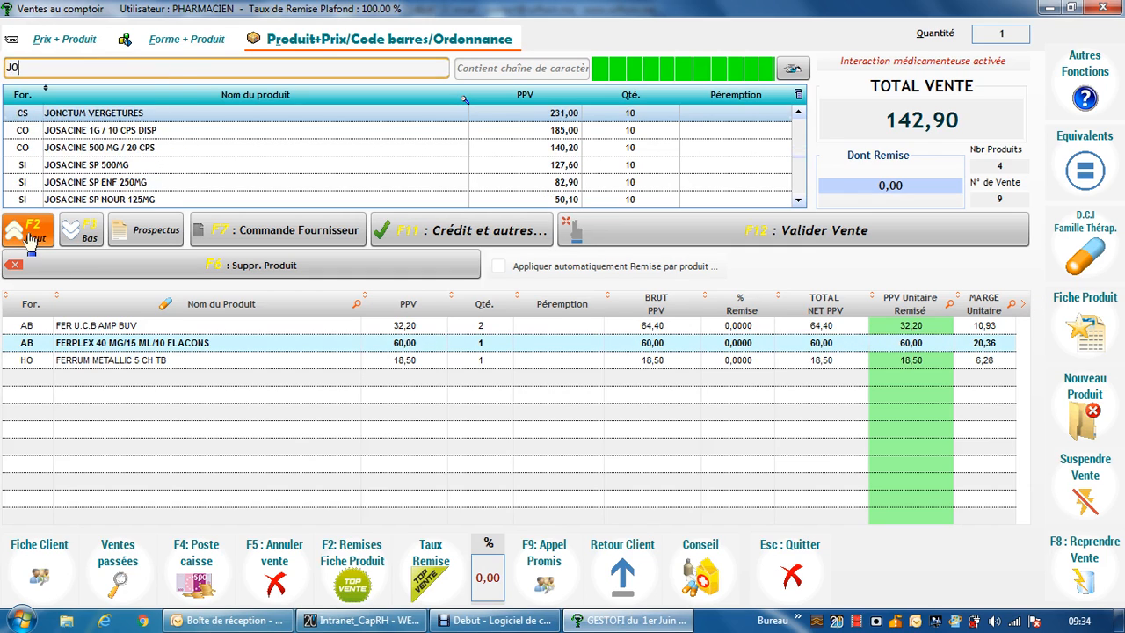
text(SACIN)
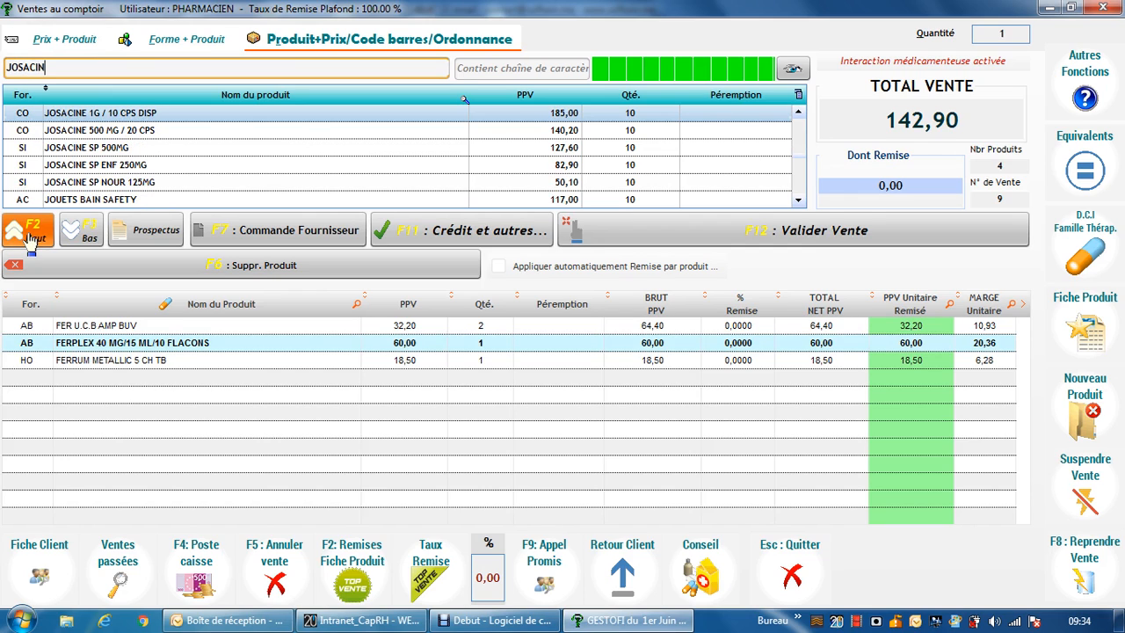
key(Return)
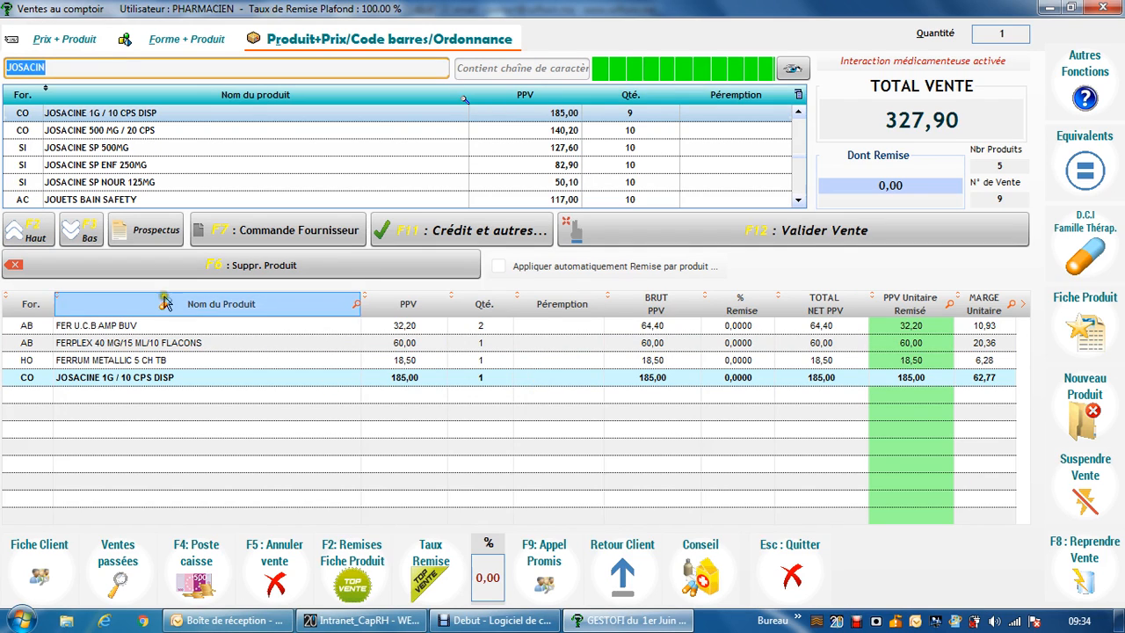
Give the FER U.C.B AMP BUV line a 10% discount and set its discounted unit price to 30.
click(81, 235)
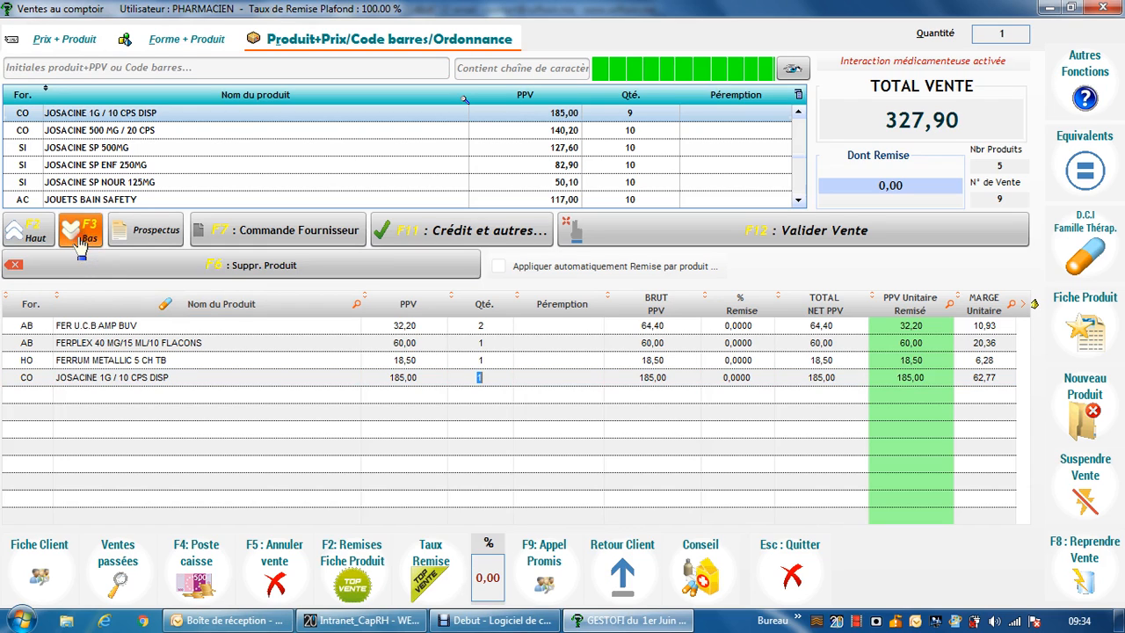
click(749, 327)
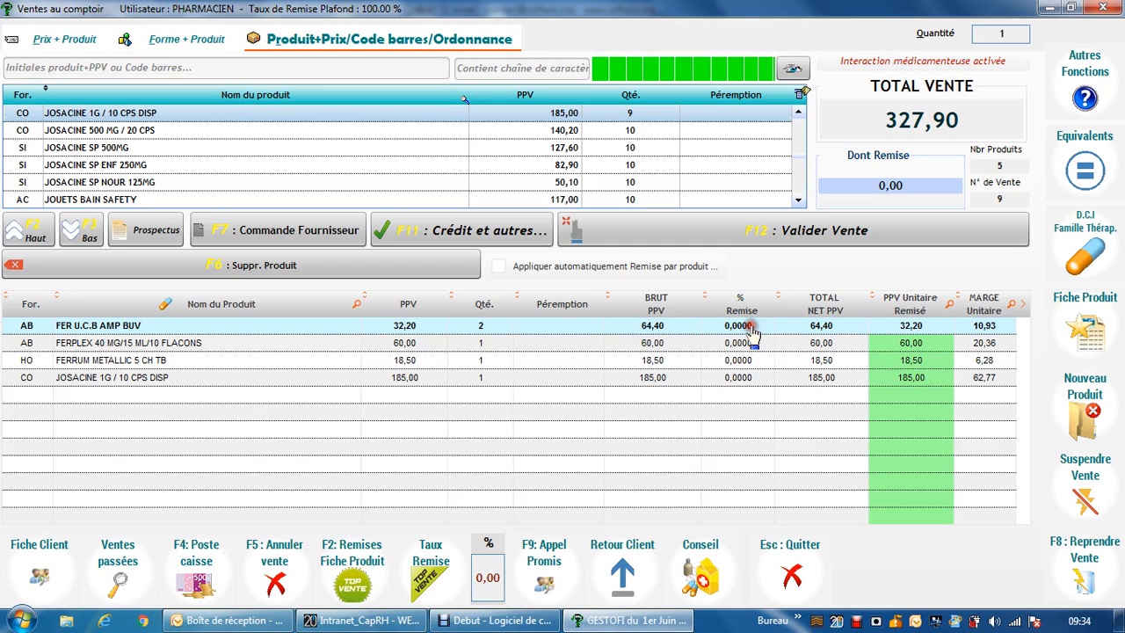
click(751, 327)
text(10)
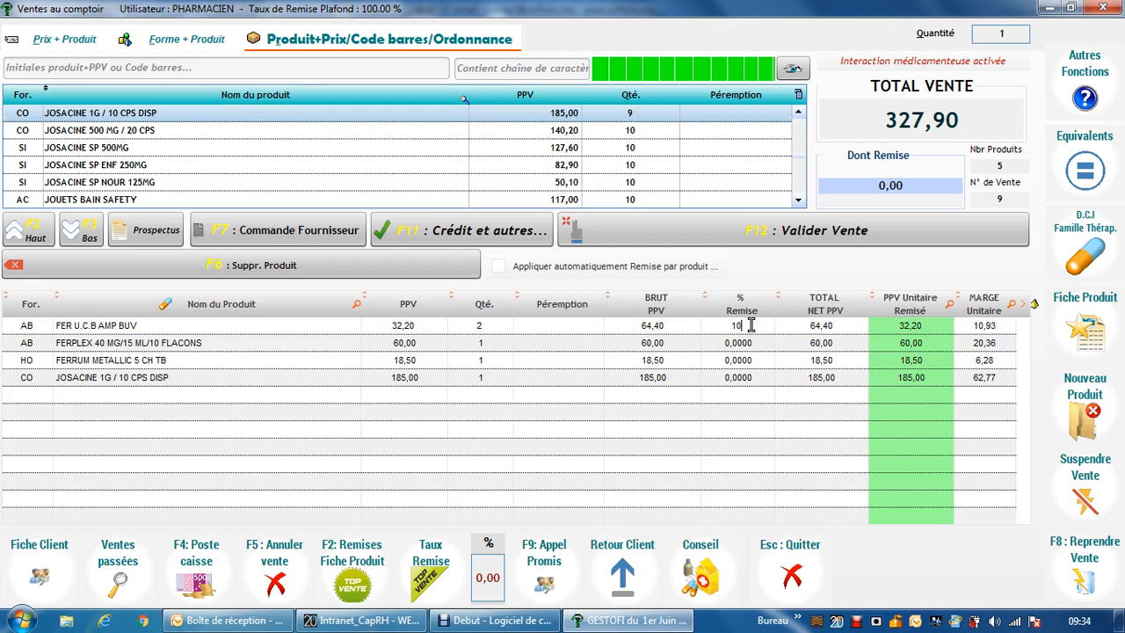
key(Return)
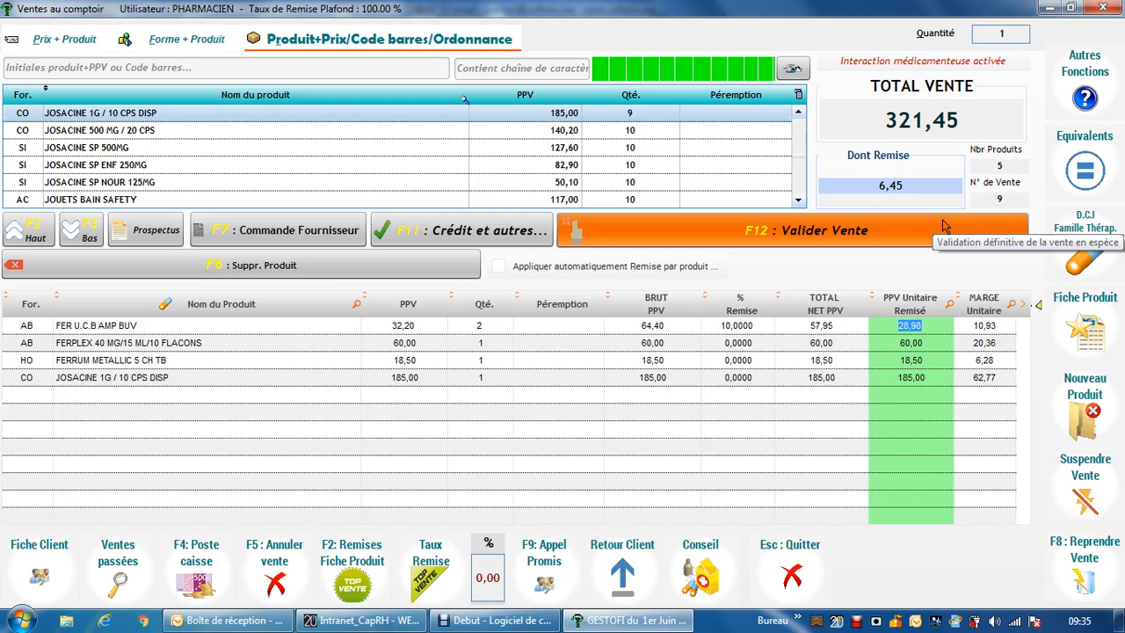
text(30)
key(Return)
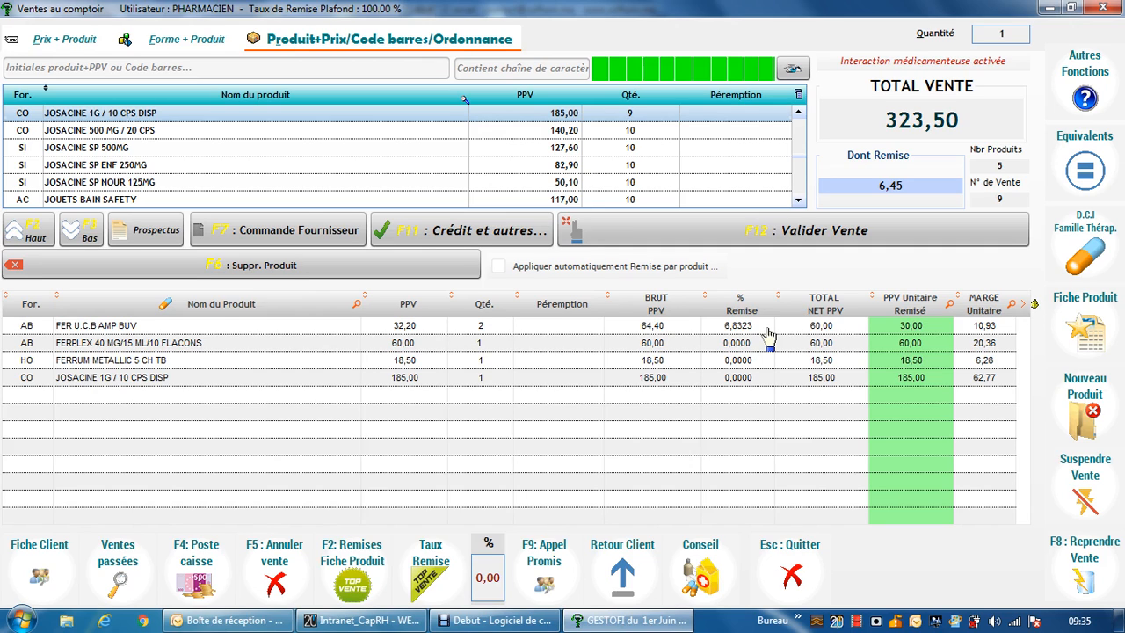
Search the stock for KLO, add KLORANE BAUME APR SH CAMOMILLE and set its quantity to -1 as a return.
click(42, 239)
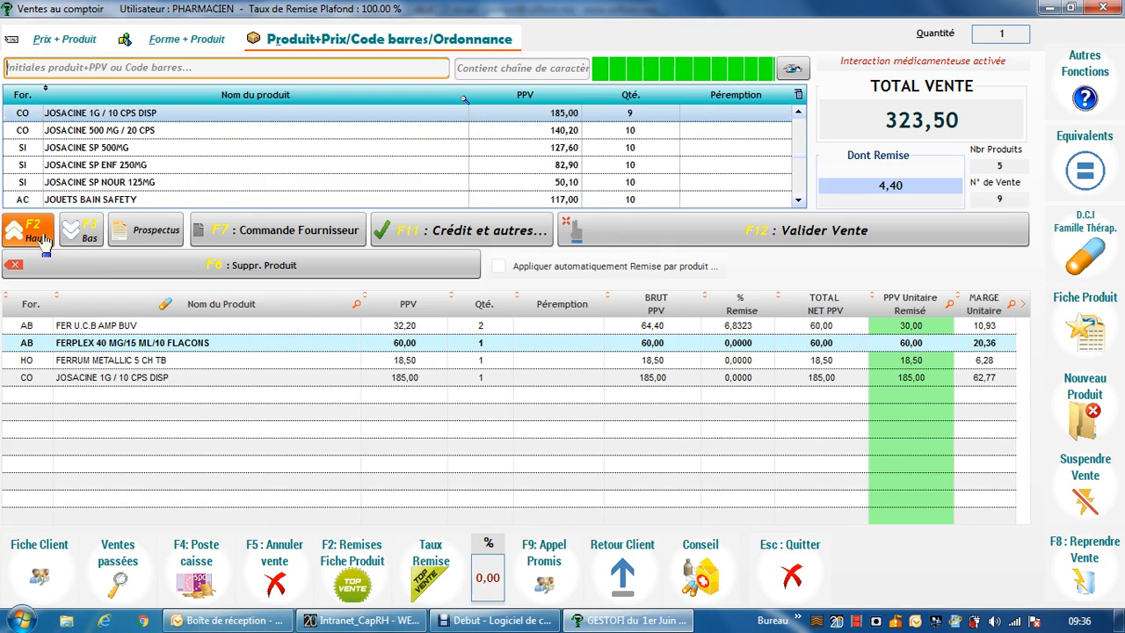
text(KLO)
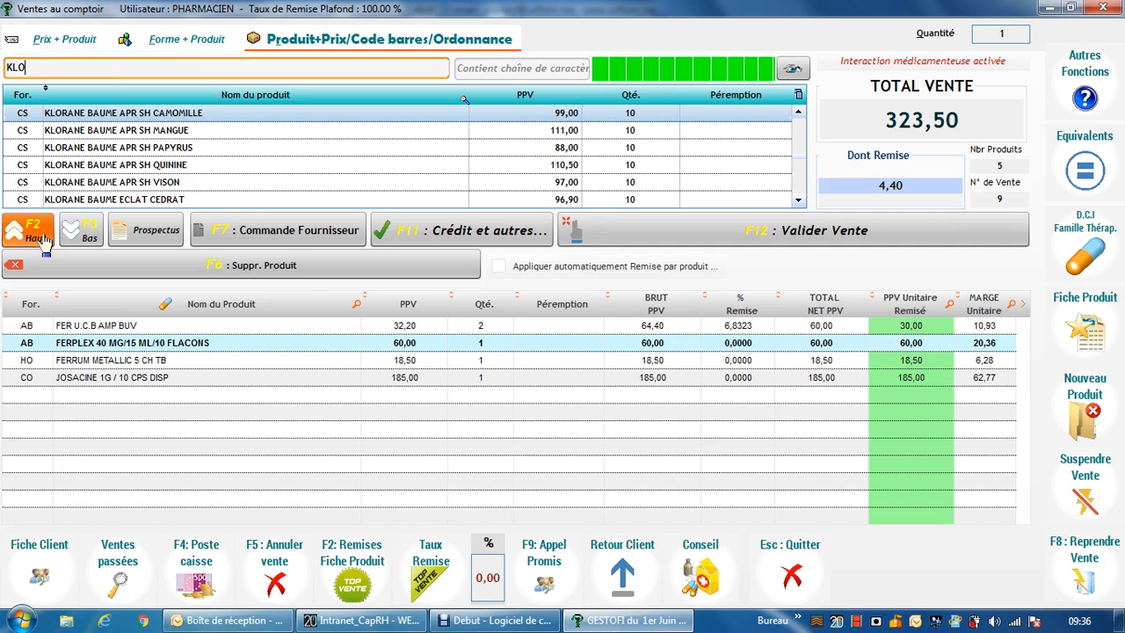
key(Return)
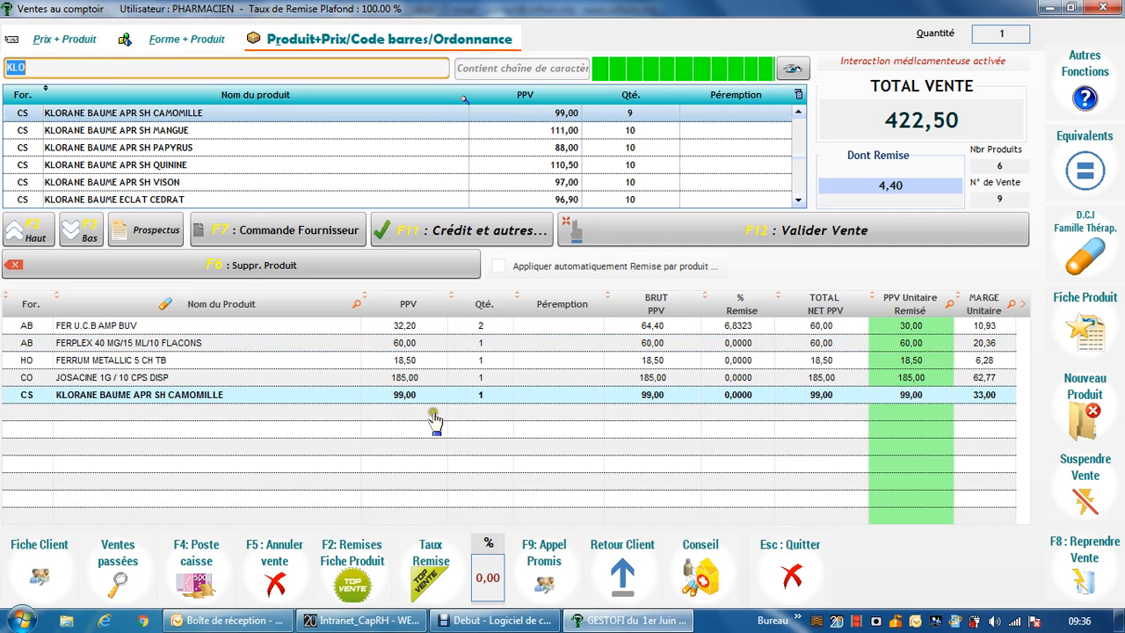
click(81, 229)
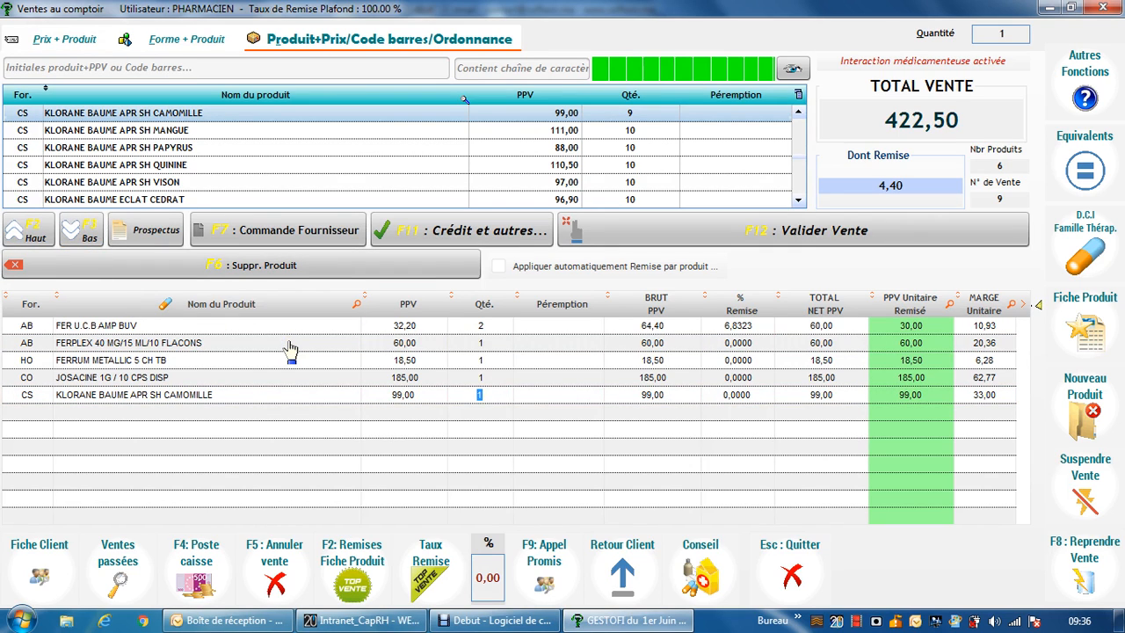
text(-1)
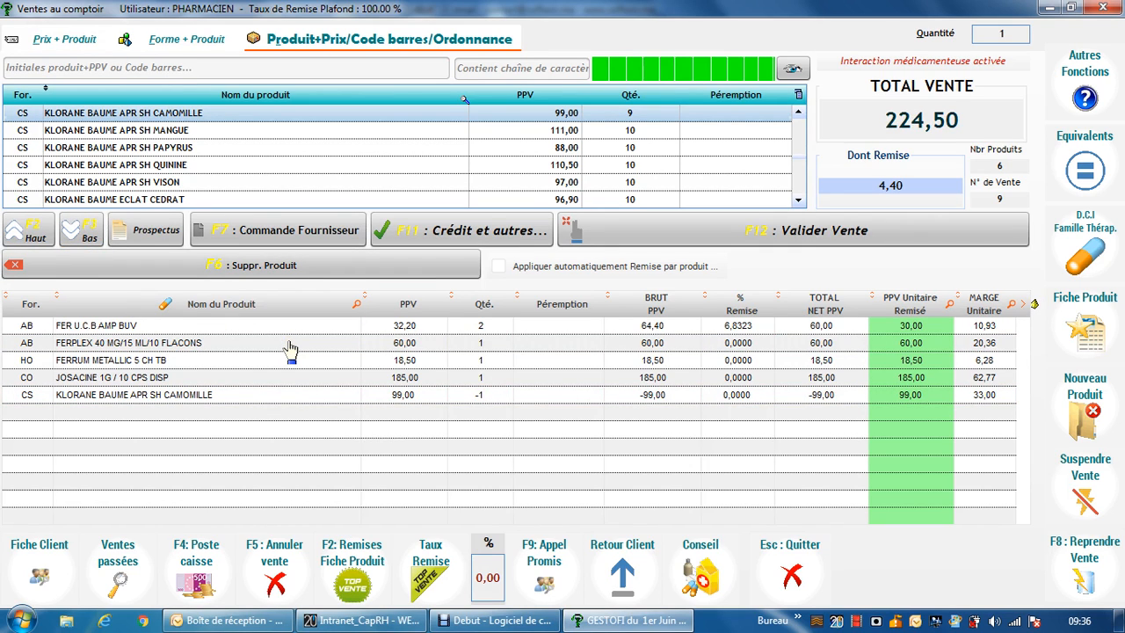
key(Return)
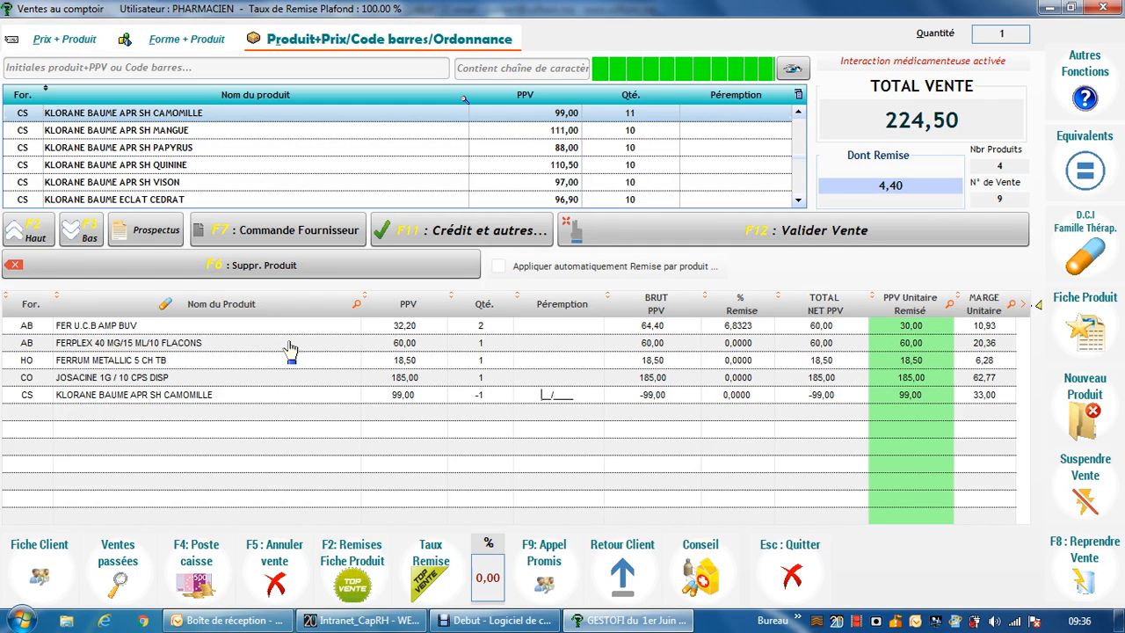
Validate the sale for payment and enter 300 as the amount paid.
click(615, 246)
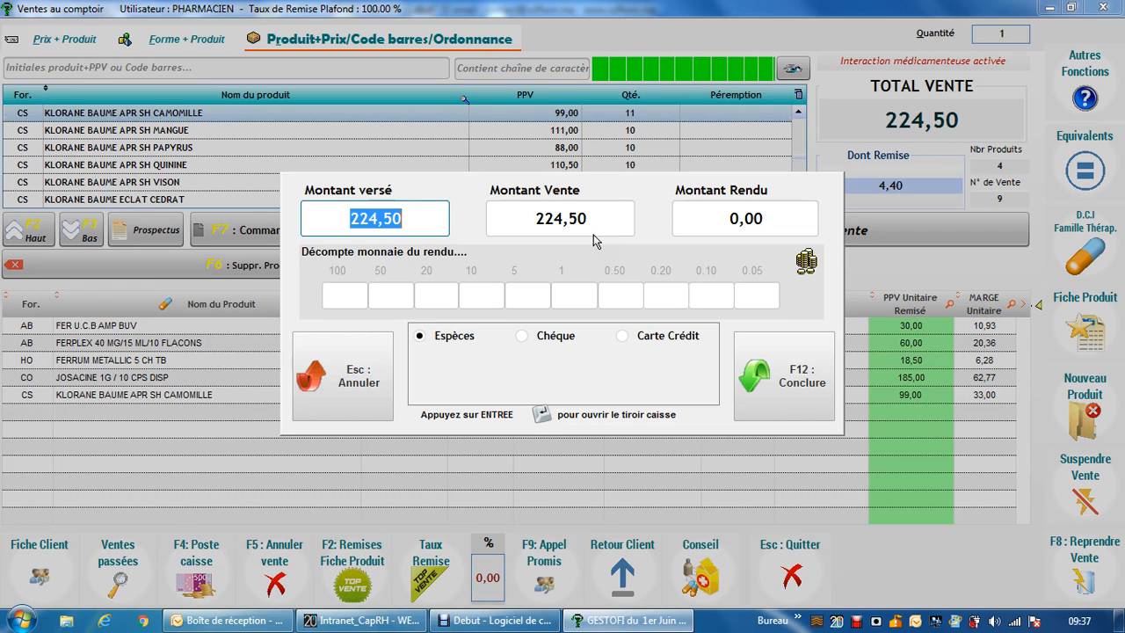
text(3000)
key(BackSpace)
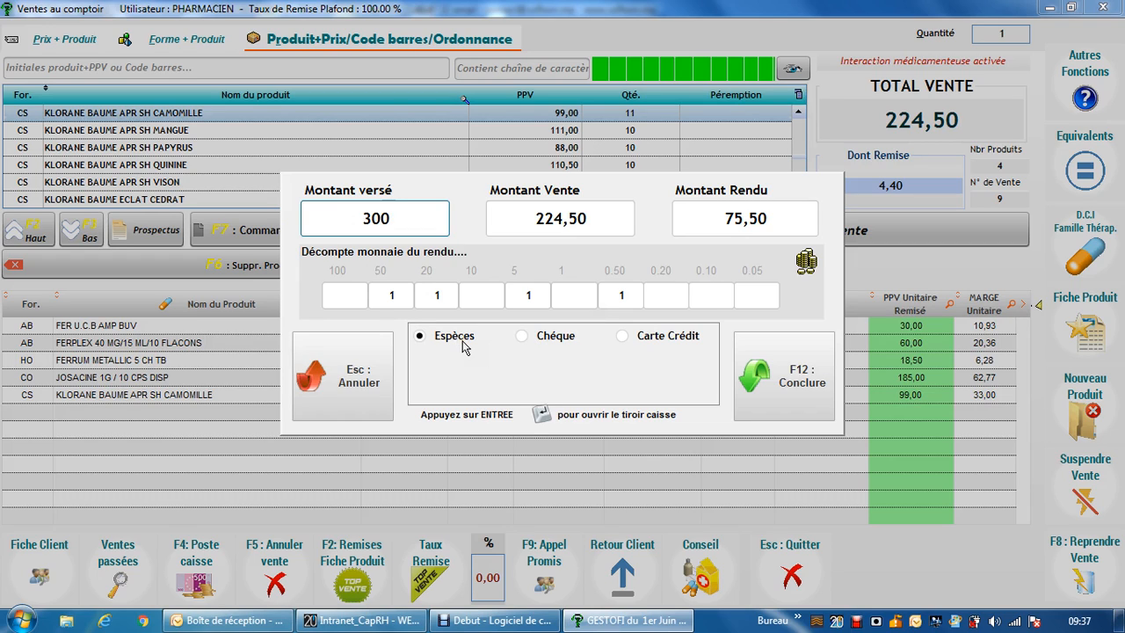
Switch the payment method to cheque, to credit card and back to cash.
click(523, 335)
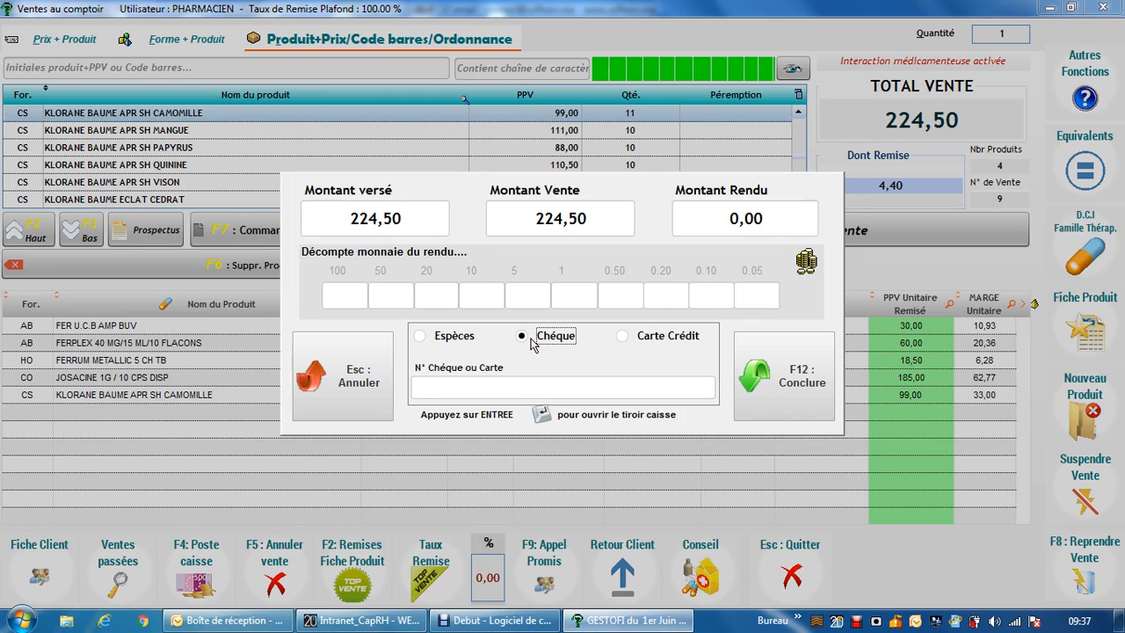
click(626, 337)
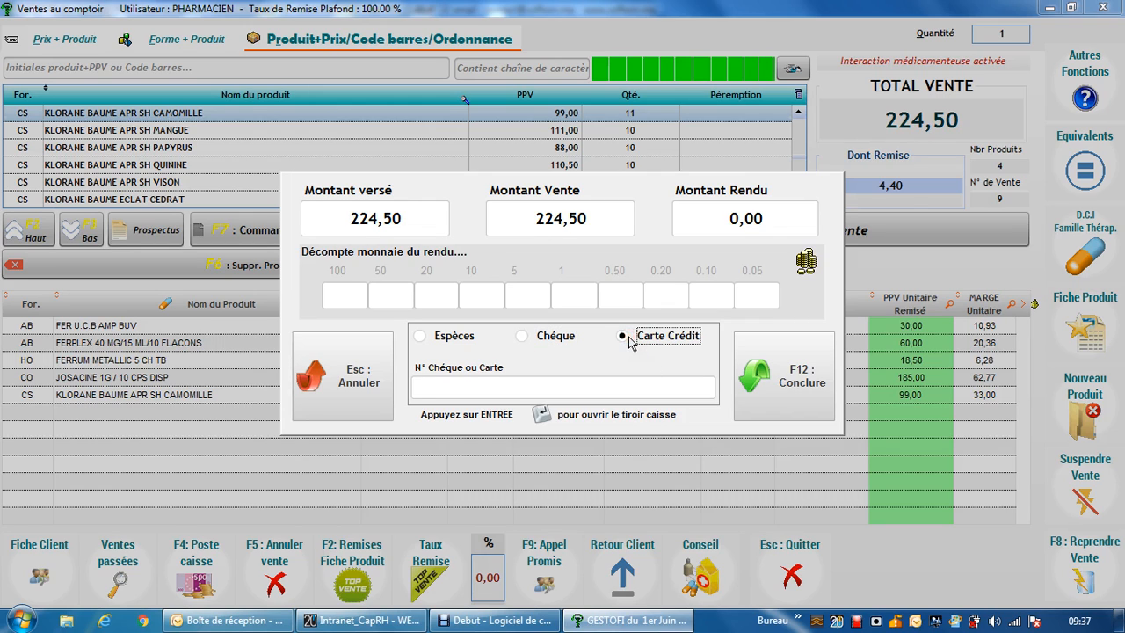
click(449, 337)
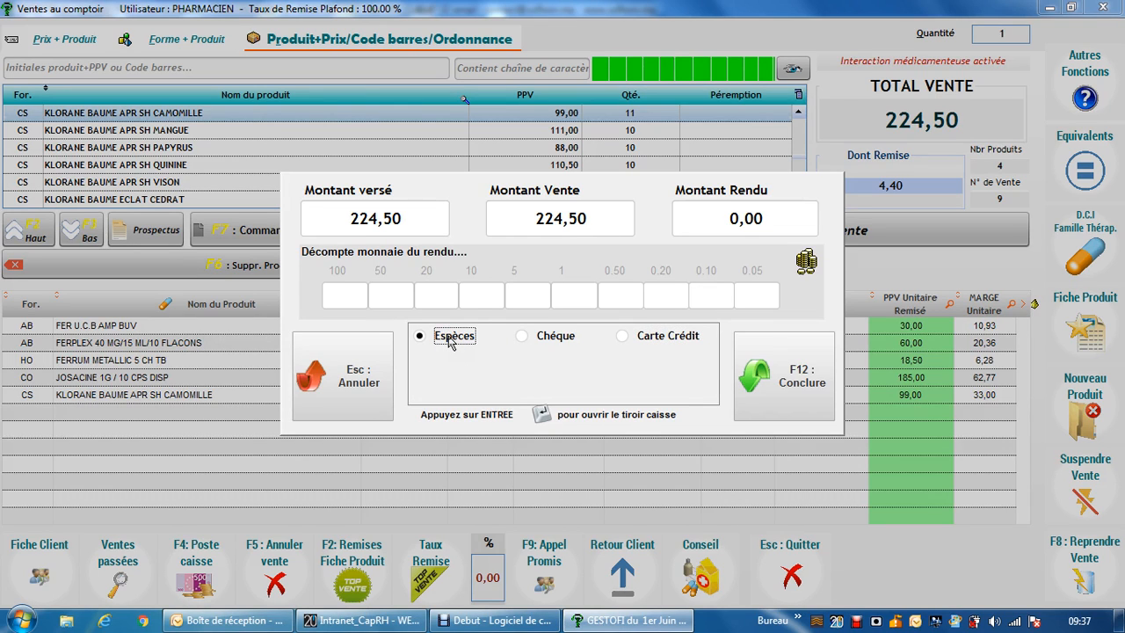
Set the cash amount paid to 300,00 and conclude the sale.
click(416, 226)
text(300,00)
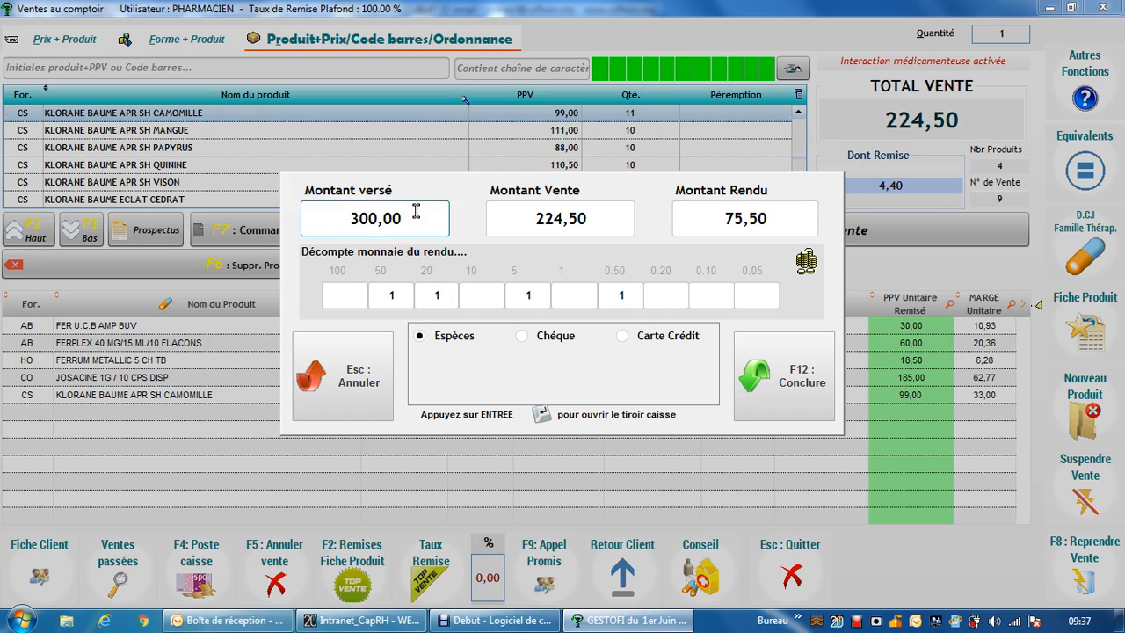
click(462, 273)
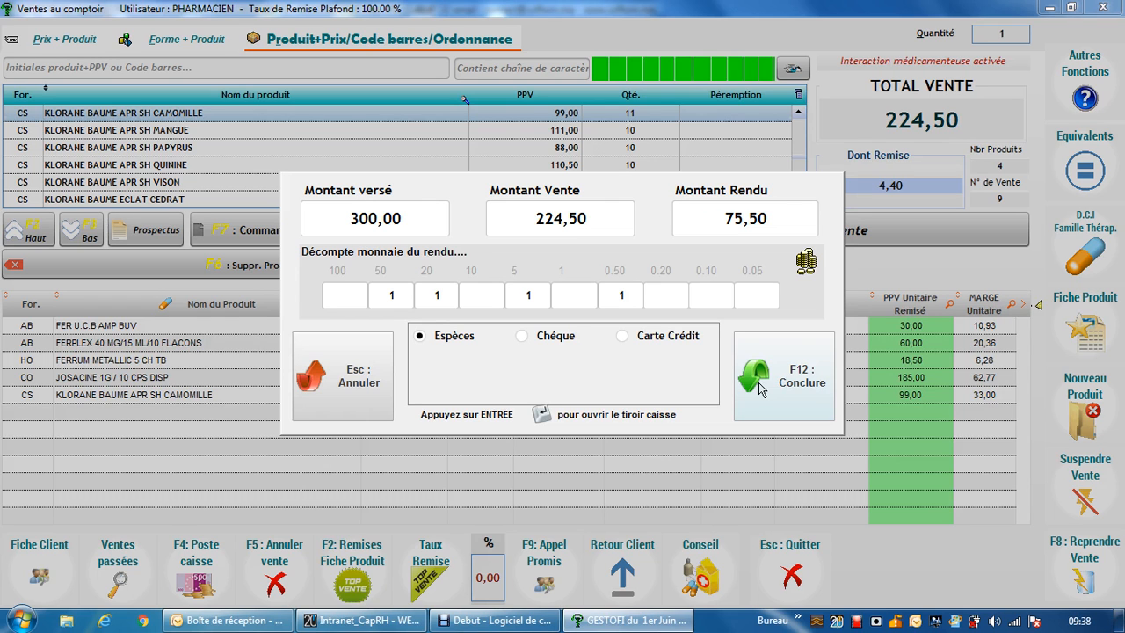
click(761, 382)
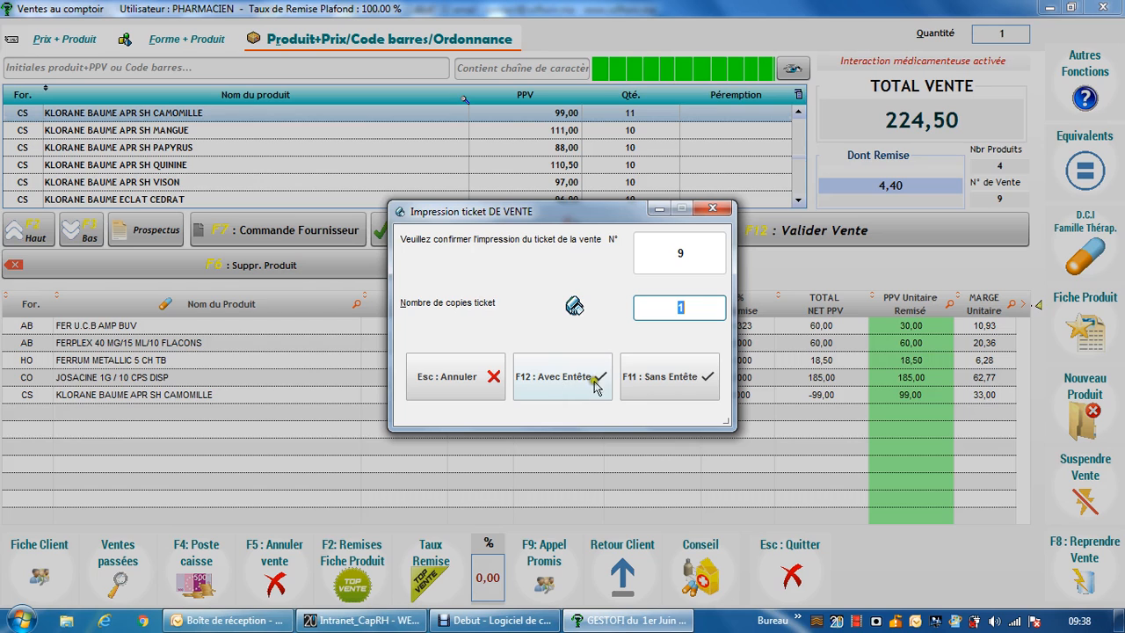
Decline printing the sale ticket and close the counter sales window.
click(474, 378)
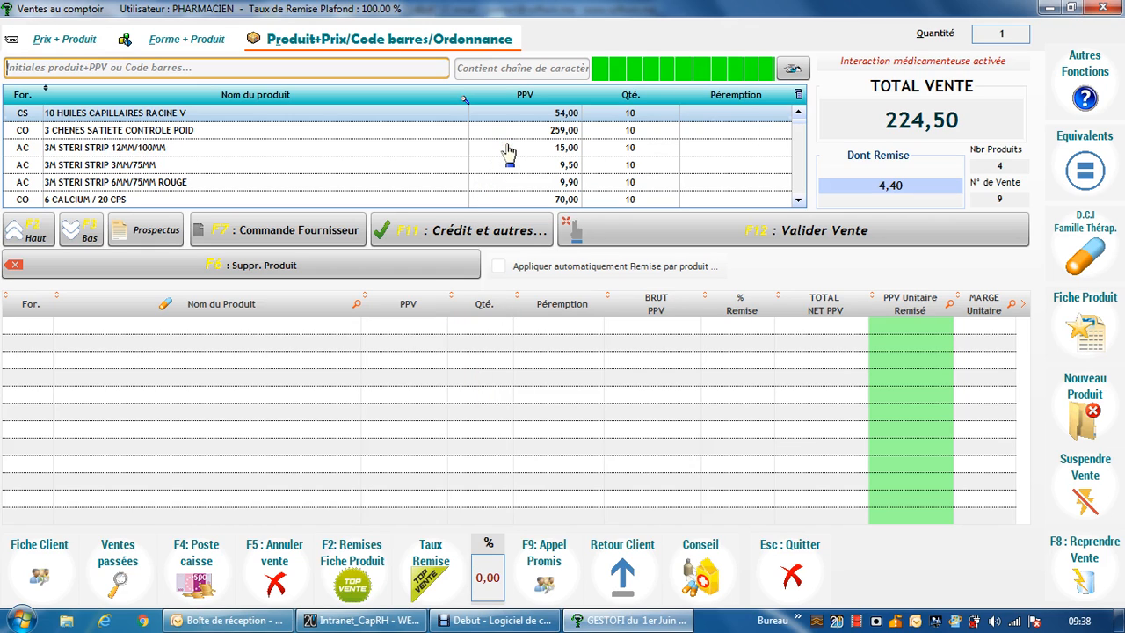
click(1102, 7)
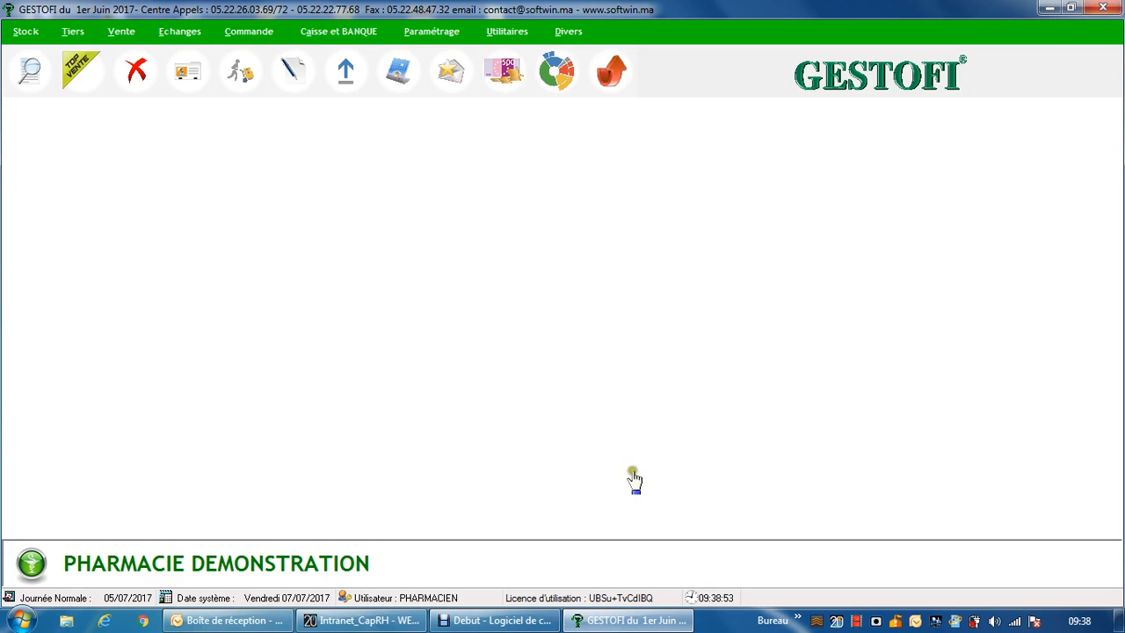